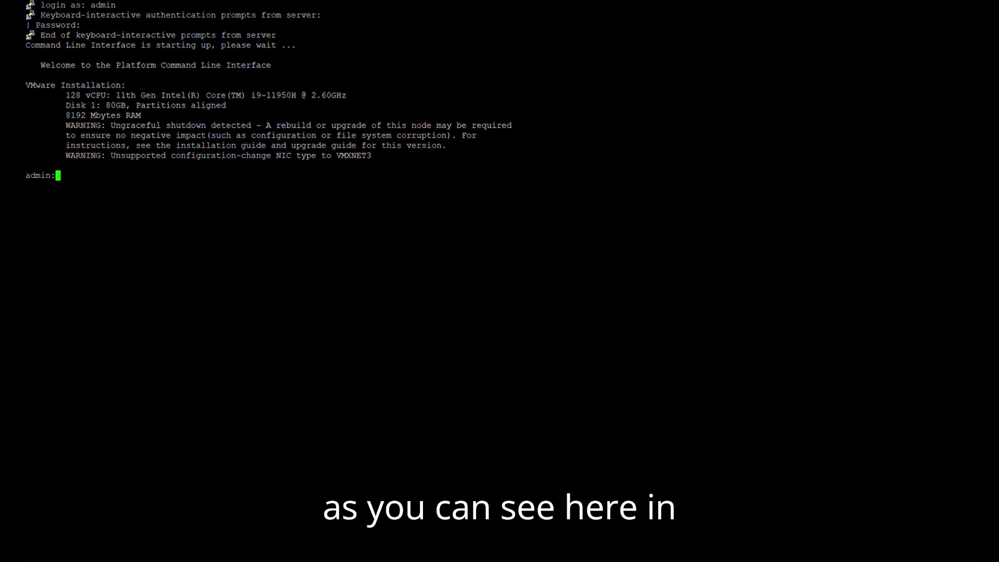
Step: Mark the warning in the login banner and enter 'utils ungraceful warn disable' at the admin prompt
{"action": "left_click_drag", "start_coordinate": [66, 125], "coordinate": [256, 125]}
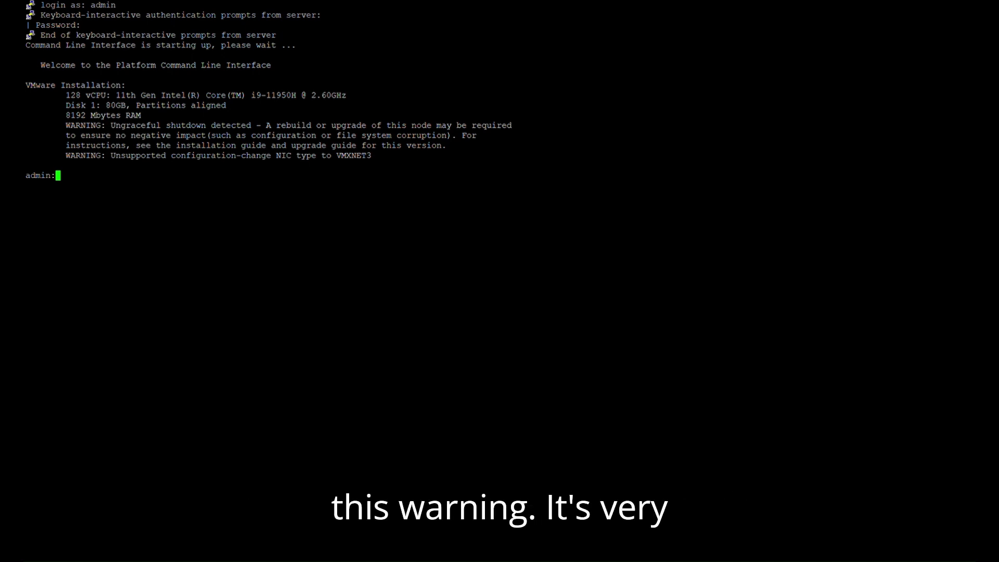
{"action": "key", "text": "Return"}
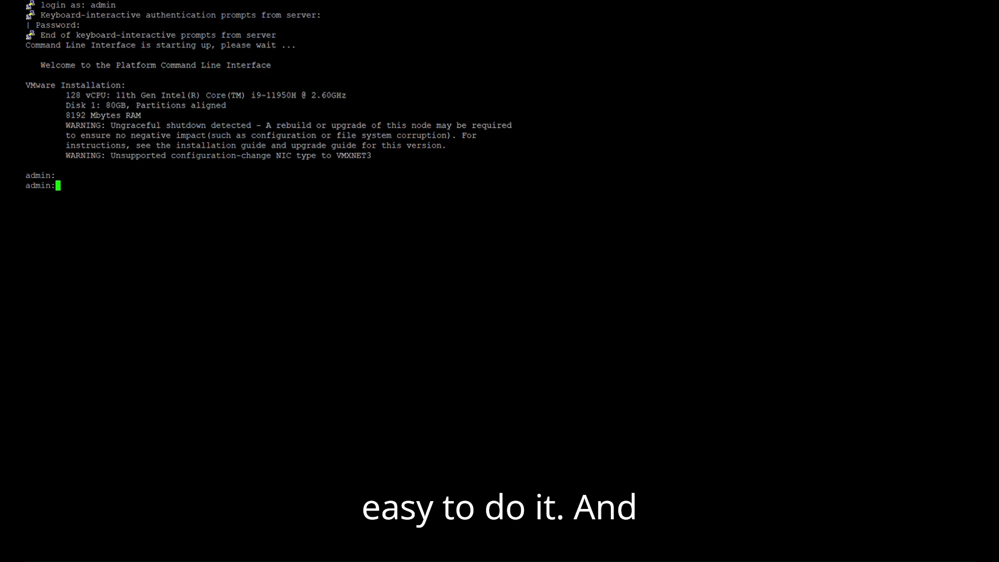
{"action": "key", "text": "Return"}
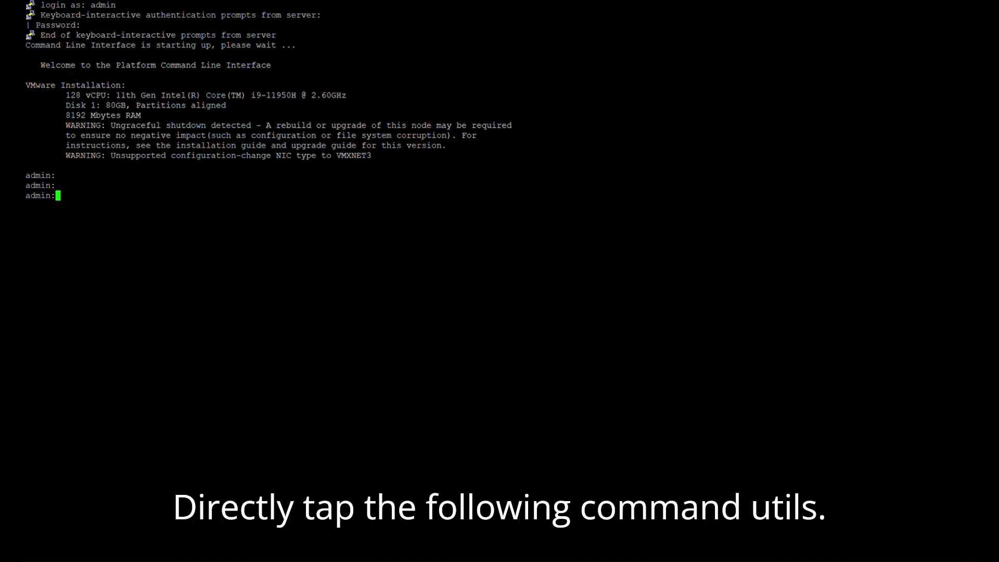
{"action": "type", "text": "UT"}
{"action": "type", "text": "ILS"}
{"action": "key", "text": "BackSpace"}
{"action": "key", "text": "BackSpace"}
{"action": "key", "text": "BackSpace"}
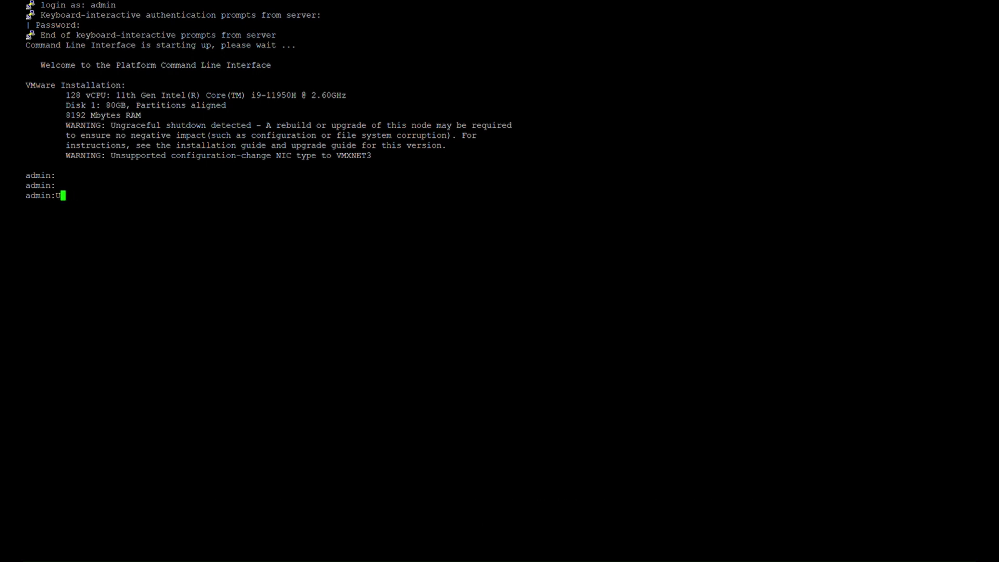
{"action": "key", "text": "BackSpace"}
{"action": "type", "text": "utils "}
{"action": "type", "text": "ungr"}
{"action": "key", "text": "Tab"}
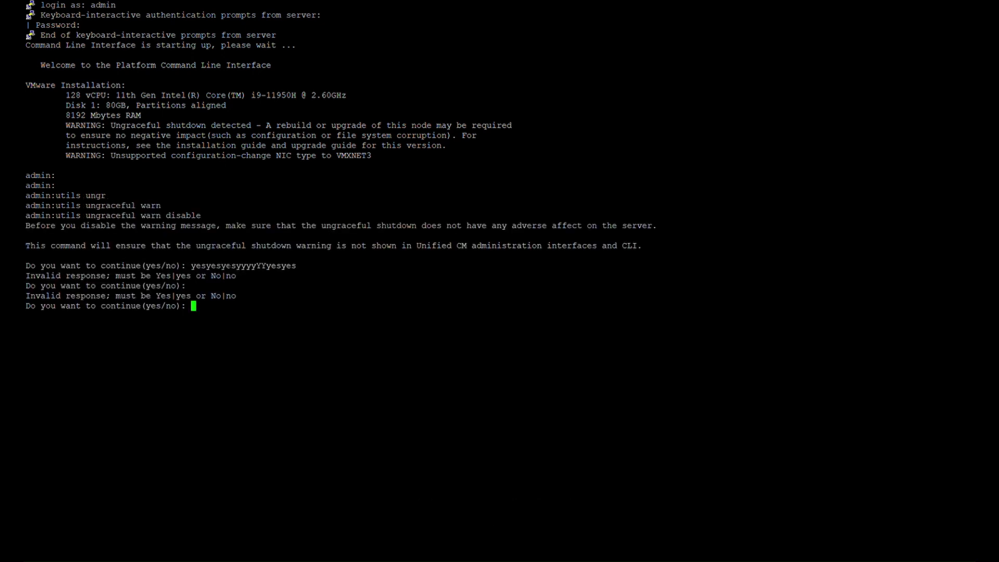
Step: Answer 'yes' at the continue prompt to confirm disabling the ungraceful shutdown warning
{"action": "type", "text": "yes"}
{"action": "key", "text": "Return"}
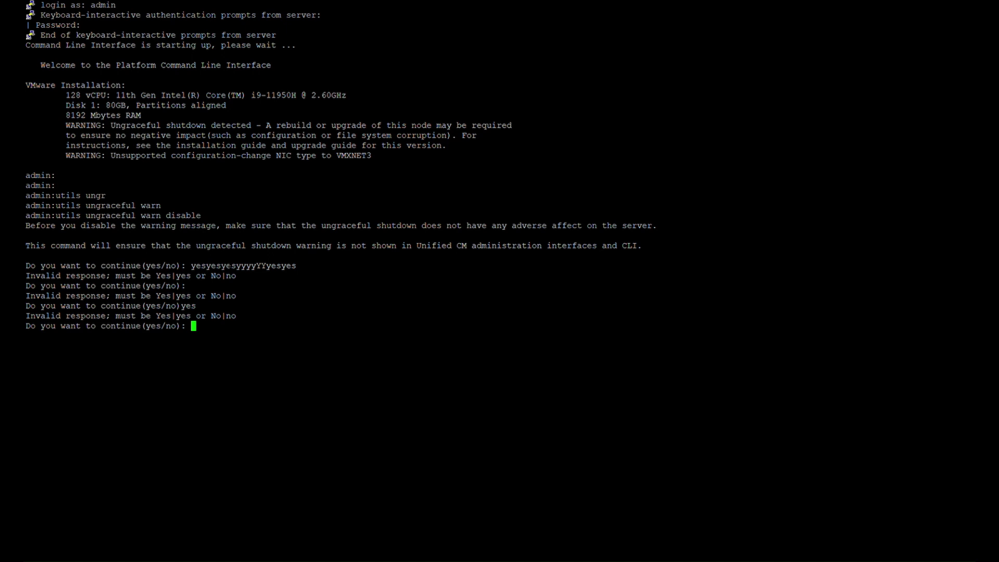
{"action": "type", "text": "yrs"}
{"action": "key", "text": "Return"}
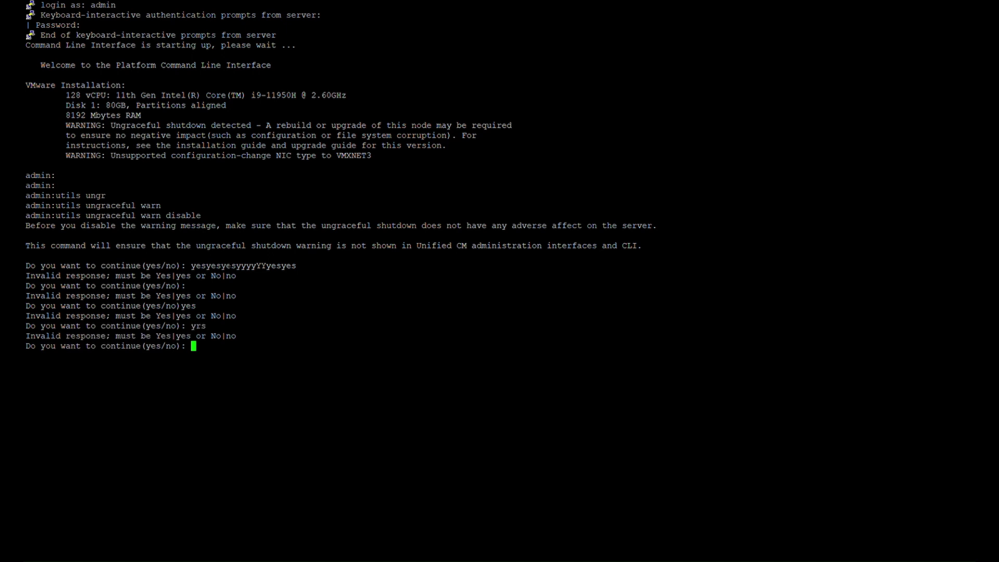
{"action": "type", "text": "yes"}
{"action": "key", "text": "Return"}
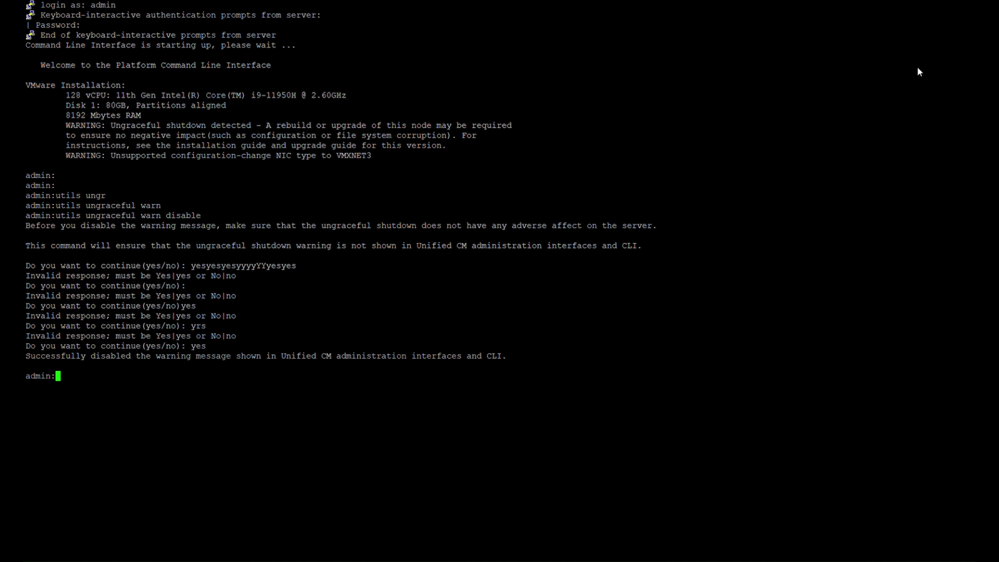
Step: Add fresh empty prompts in the CLI before moving to the admin web page
{"action": "key", "text": "Return"}
{"action": "key", "text": "Return"}
{"action": "key", "text": "Return"}
{"action": "key", "text": "Return"}
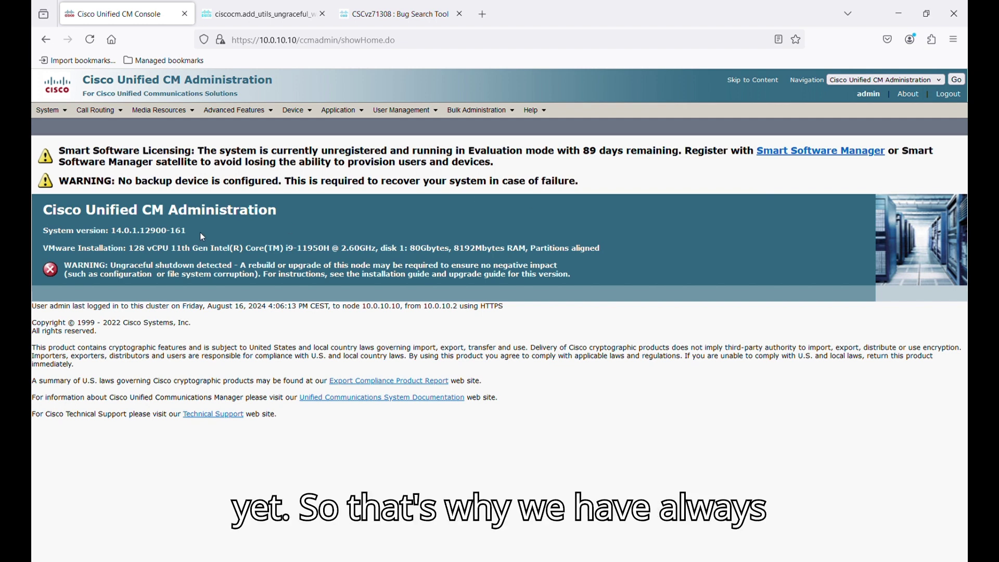
Step: Mark the warning on the admin home page, then reload showHome.do to confirm it's gone
{"action": "left_click_drag", "start_coordinate": [78, 266], "coordinate": [282, 275]}
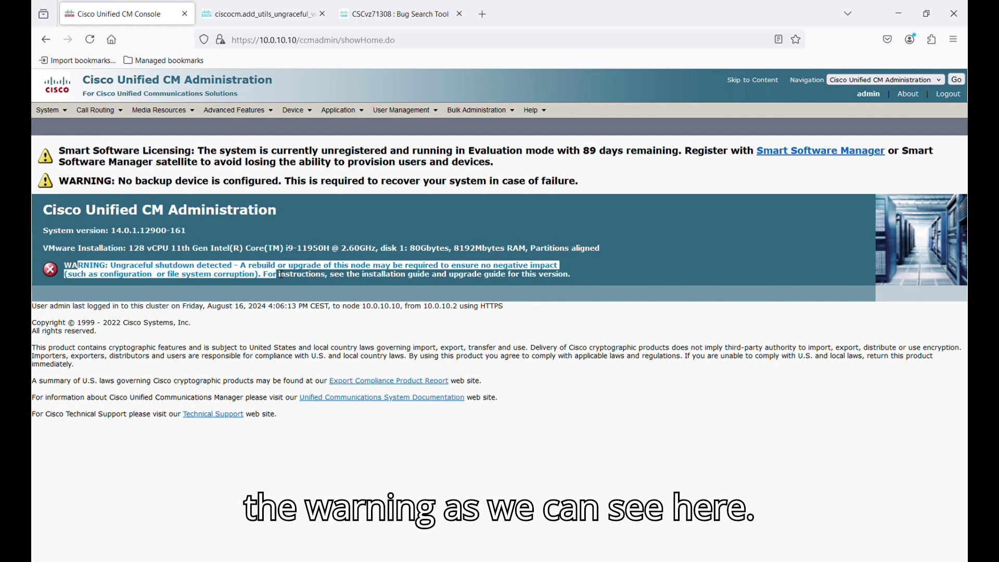
{"action": "left_click_drag", "start_coordinate": [281, 275], "coordinate": [276, 277]}
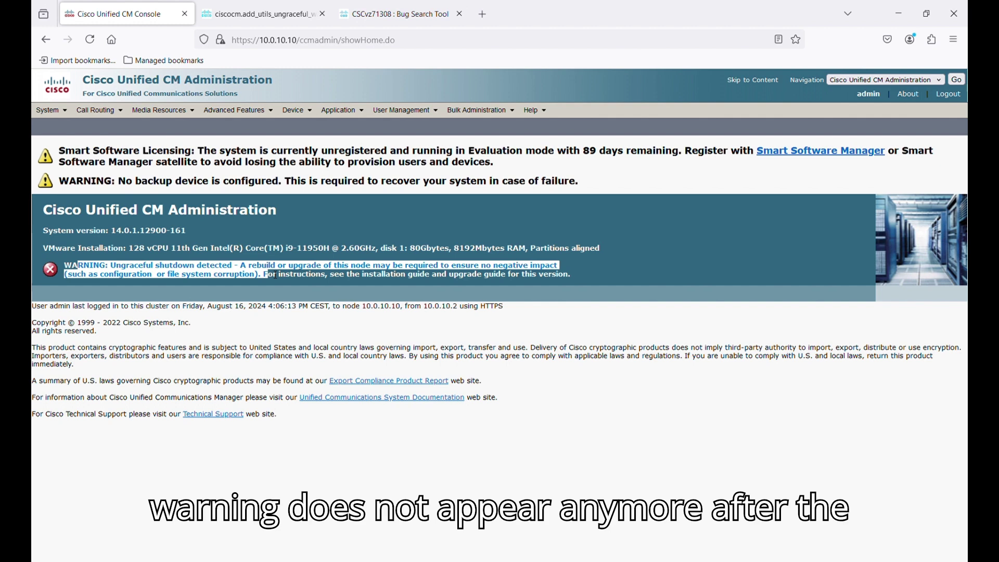
{"action": "left_click", "coordinate": [274, 498]}
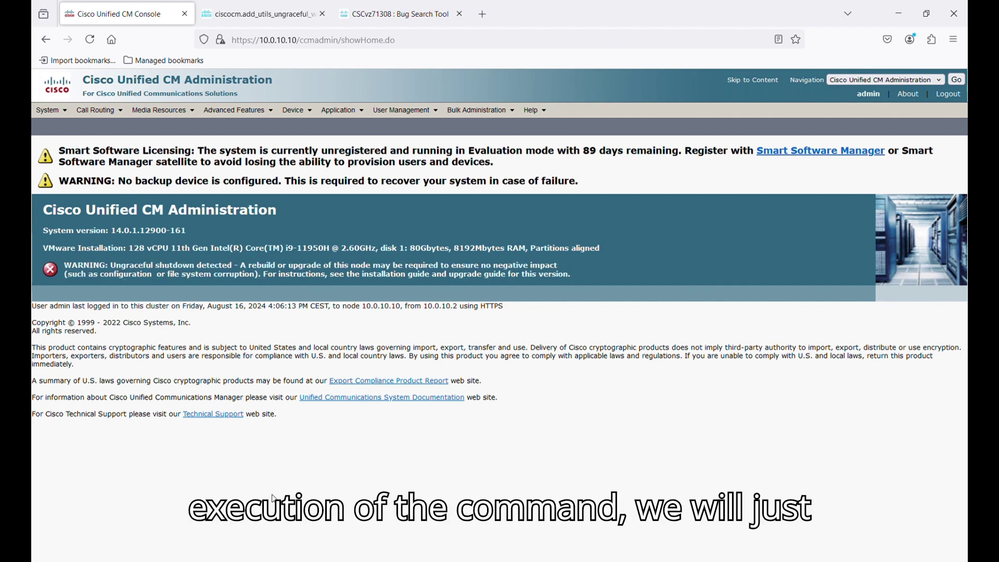
{"action": "left_click", "coordinate": [90, 48]}
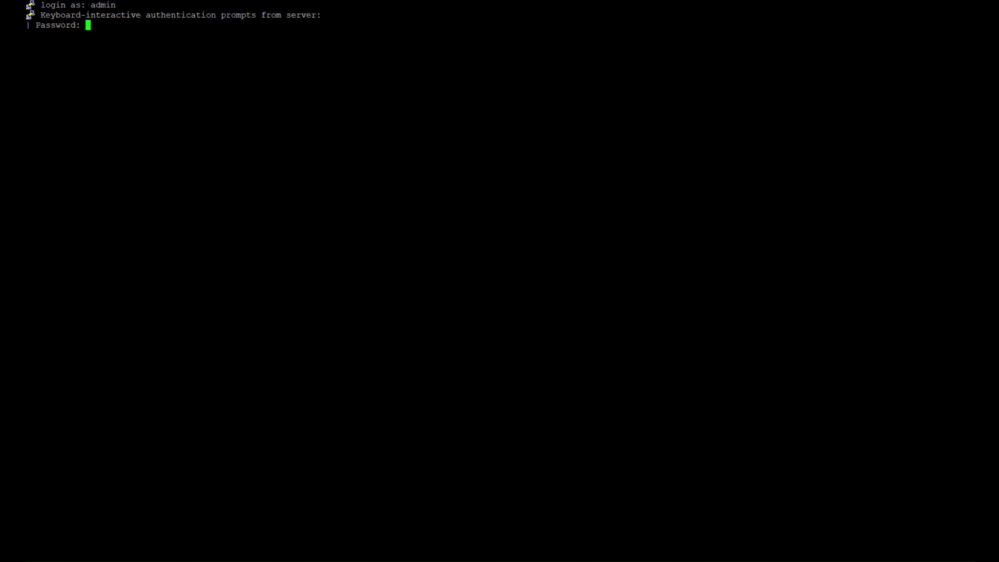
{"action": "key", "text": "Return"}
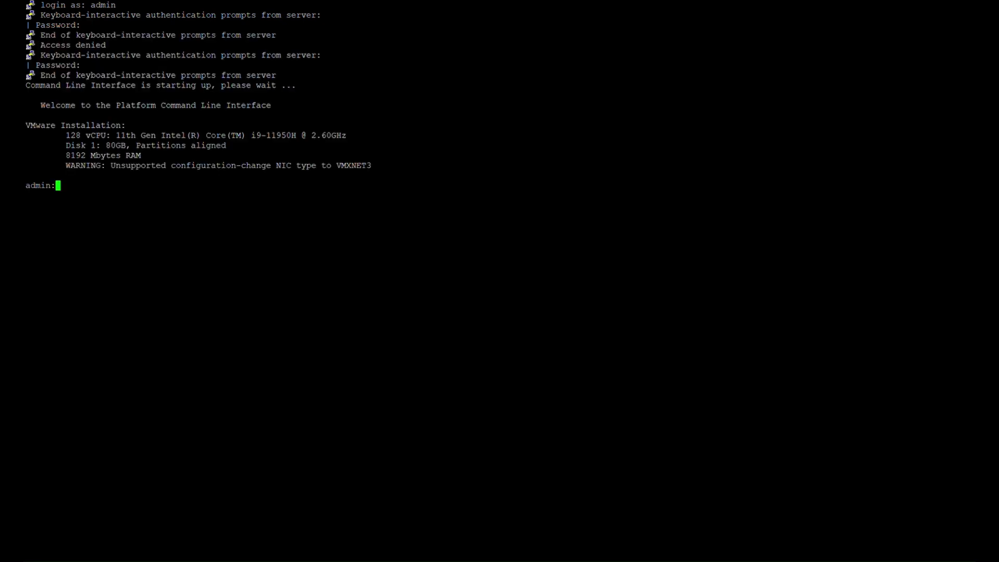